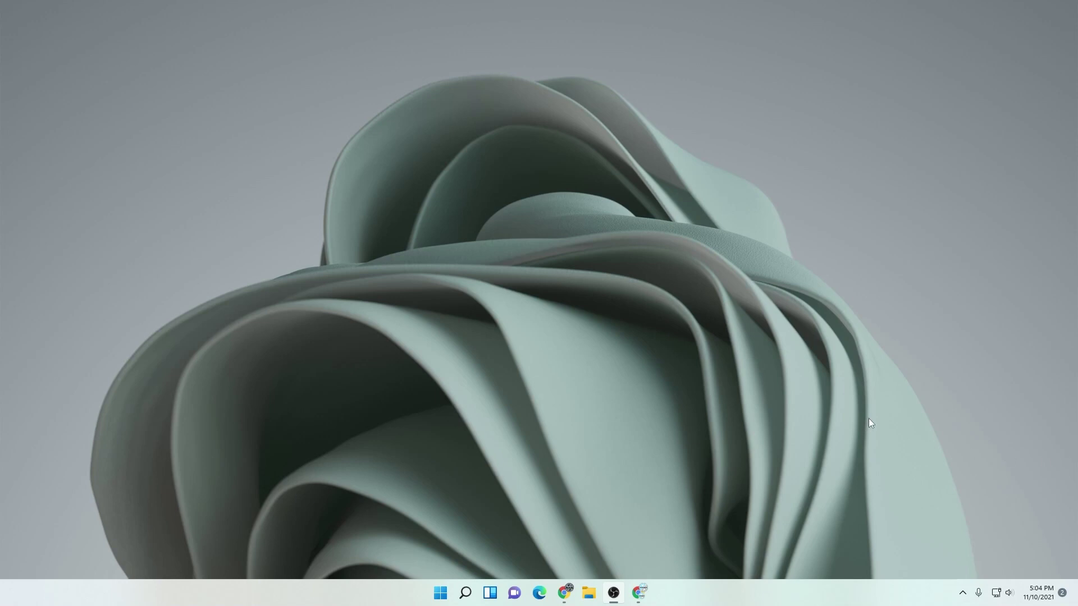
Open the Windows 11 Start menu from the taskbar.
{"action": "left_click", "coordinate": [441, 594]}
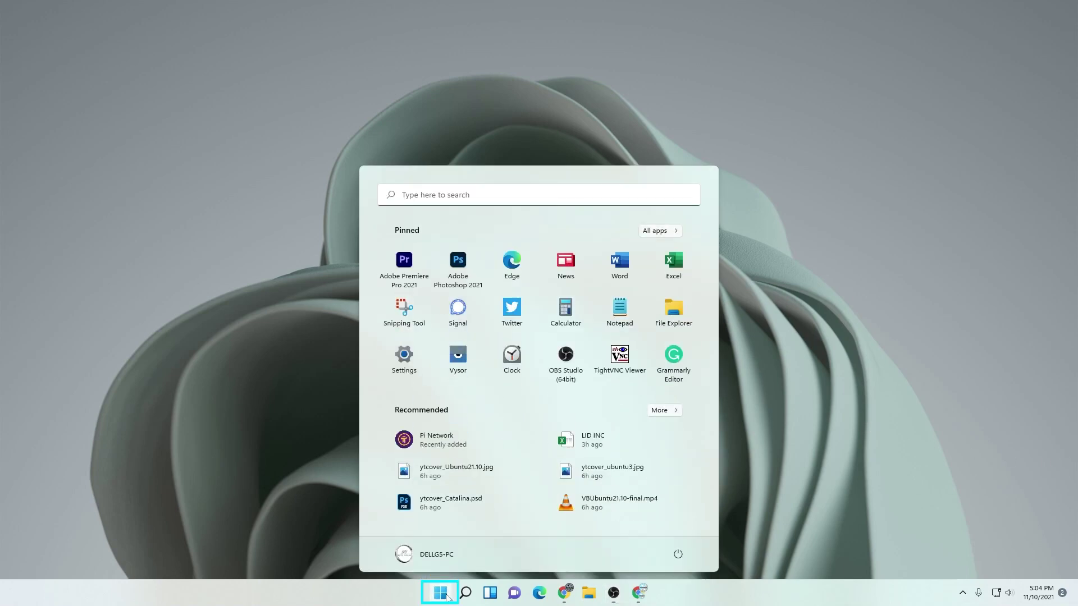
Go to Settings > Network & internet > VPN.
{"action": "left_click", "coordinate": [404, 359]}
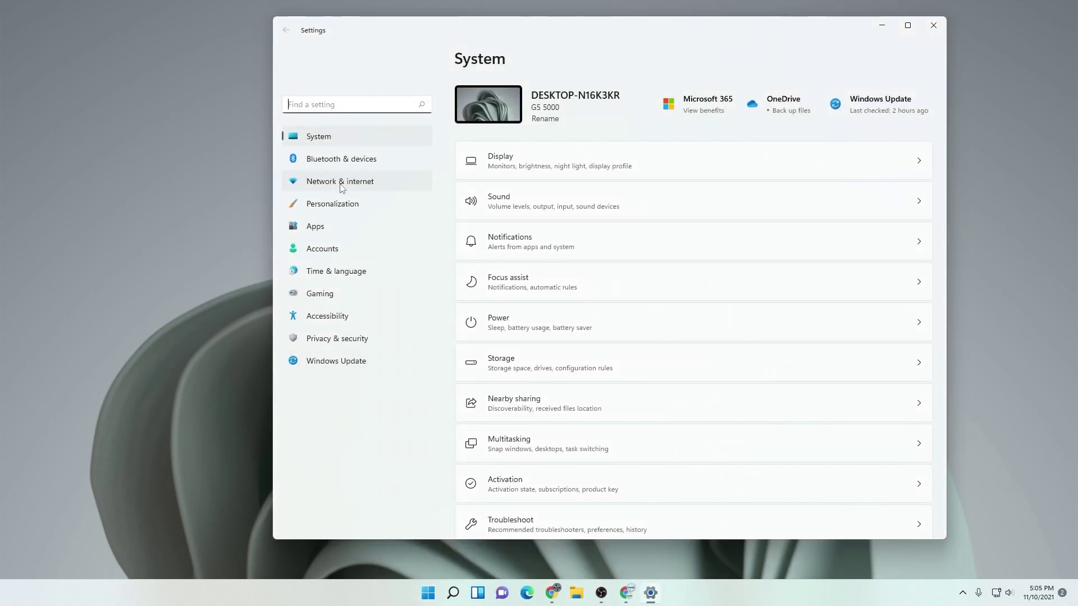
{"action": "left_click", "coordinate": [342, 187]}
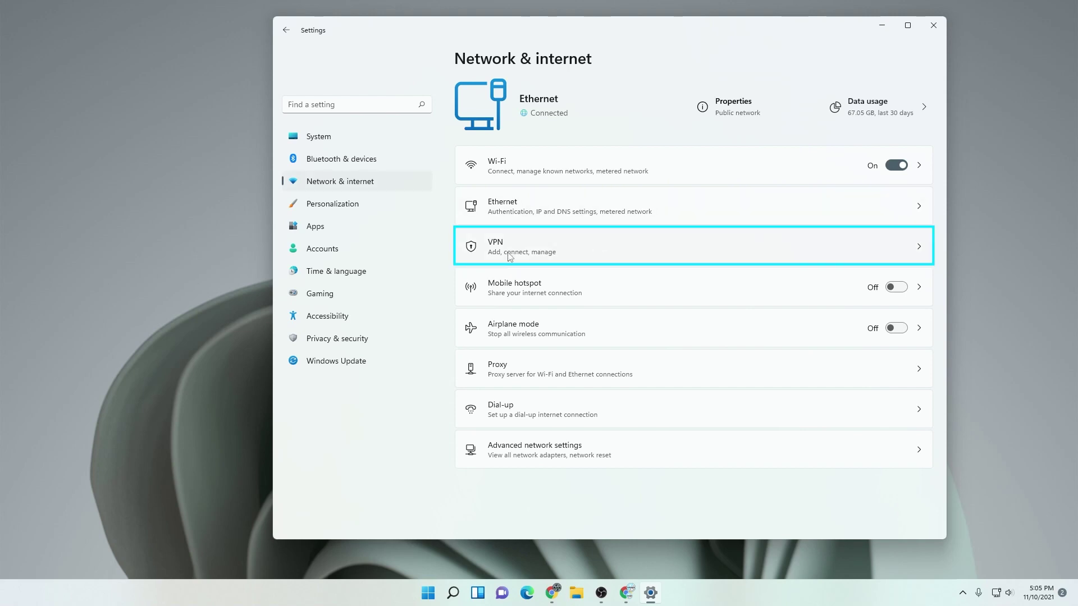
{"action": "left_click", "coordinate": [541, 251]}
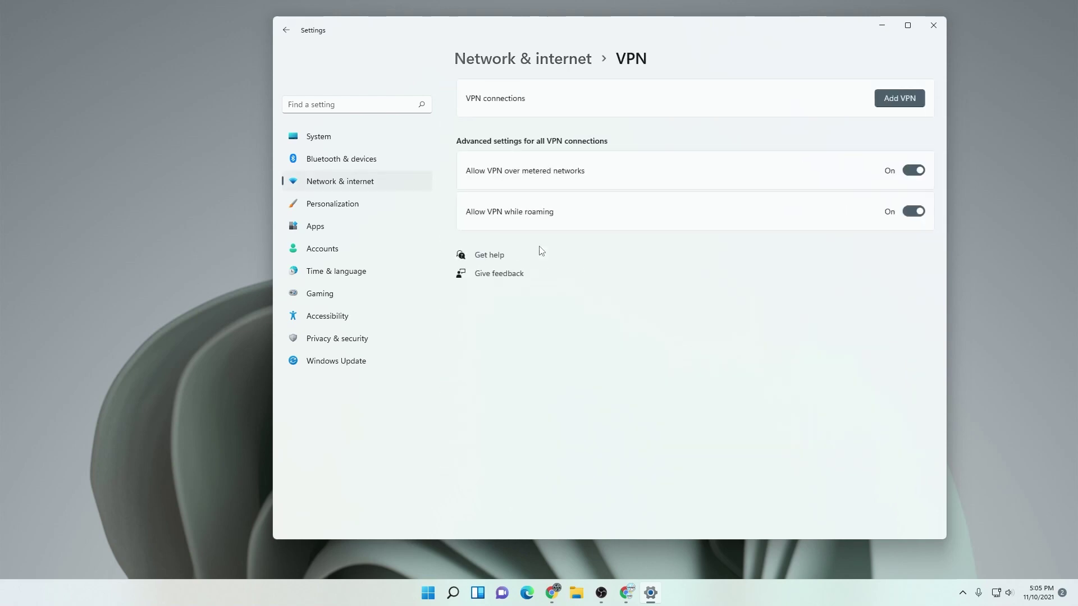
Add a Windows (built-in) VPN connection named MyVPN.
{"action": "left_click", "coordinate": [880, 100]}
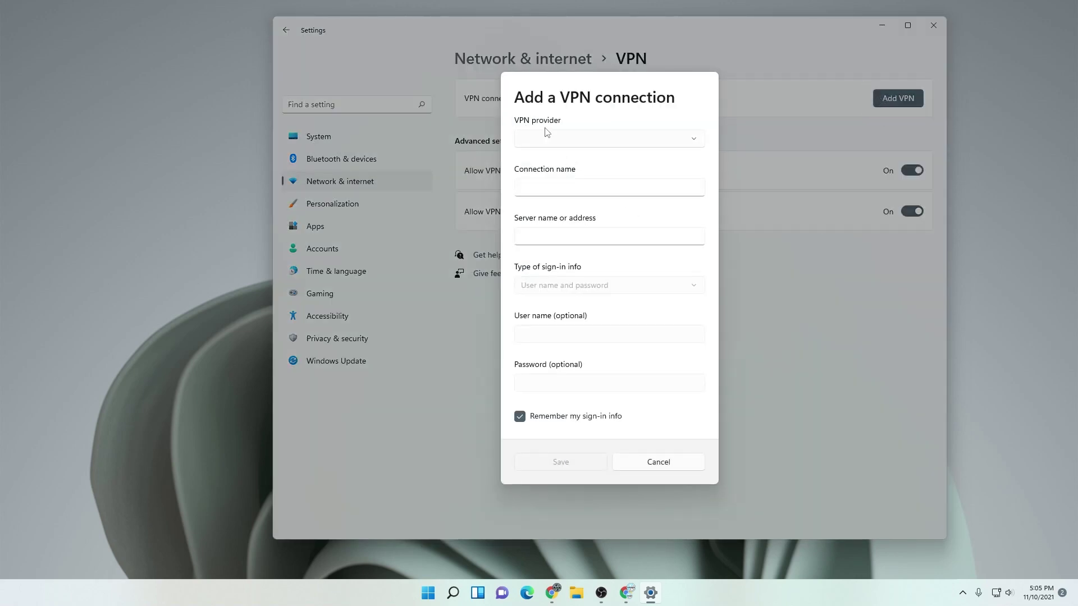
{"action": "left_click", "coordinate": [696, 140]}
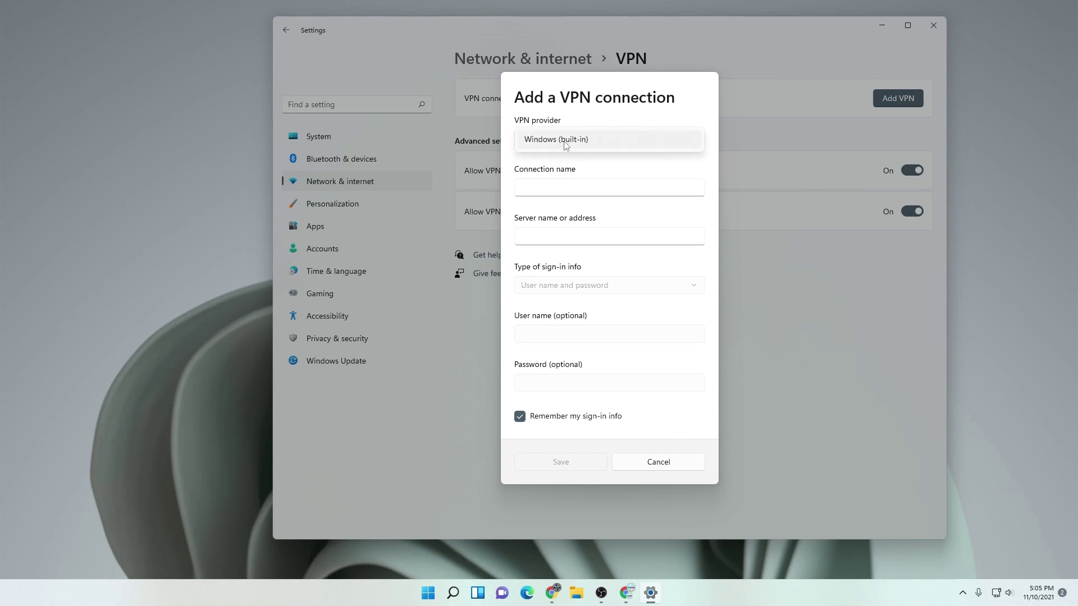
{"action": "left_click", "coordinate": [565, 145]}
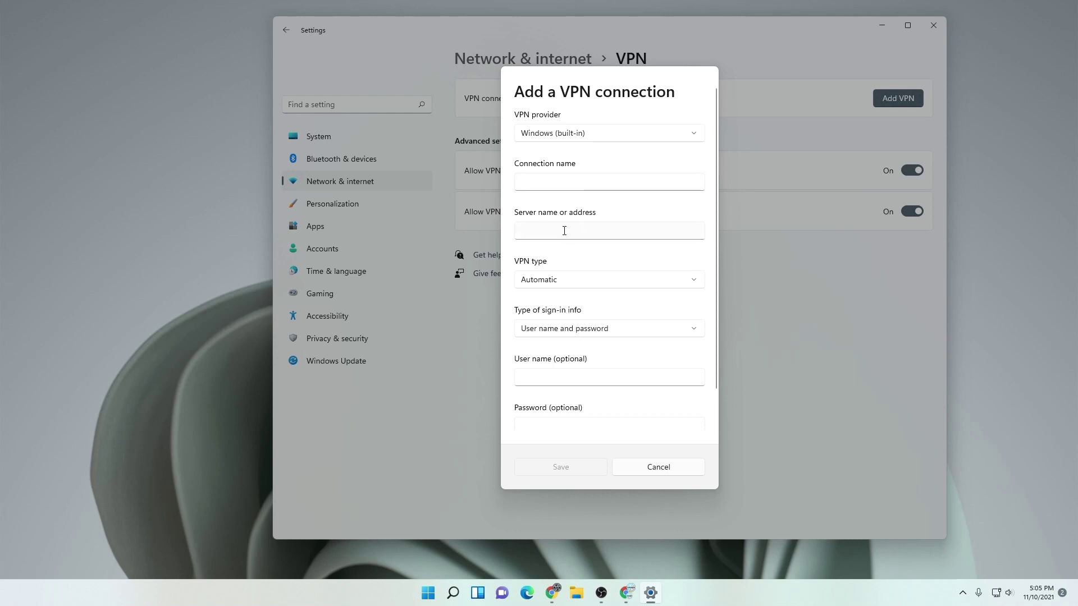
{"action": "left_click", "coordinate": [531, 180]}
{"action": "type", "text": "MyVP"}
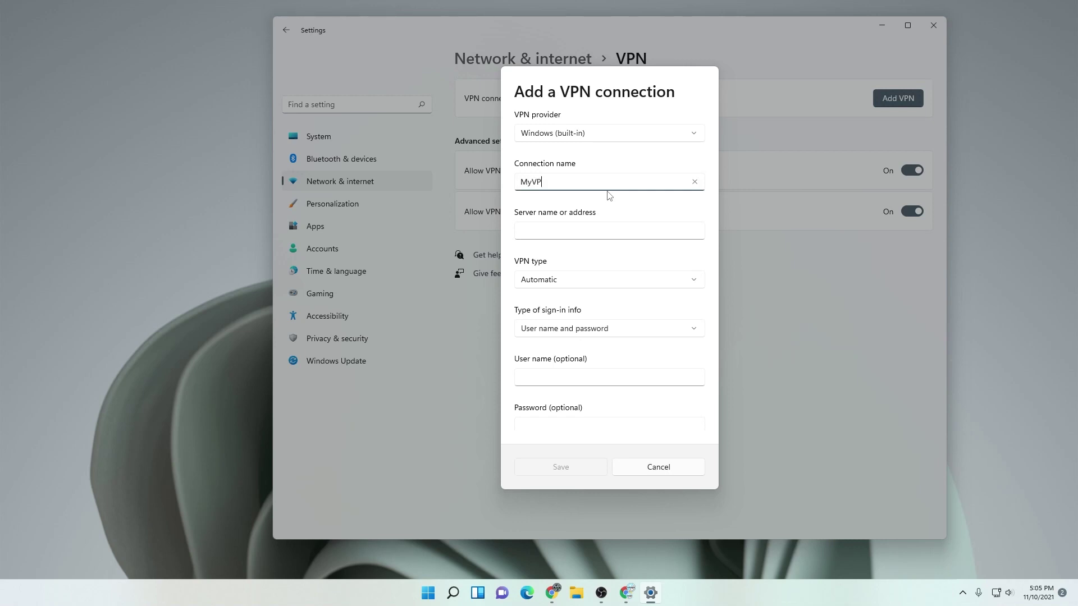
{"action": "type", "text": "N"}
Copy fr1.vpnbook.com from VPNBook's free PPTP server list in Chrome.
{"action": "left_click", "coordinate": [627, 592]}
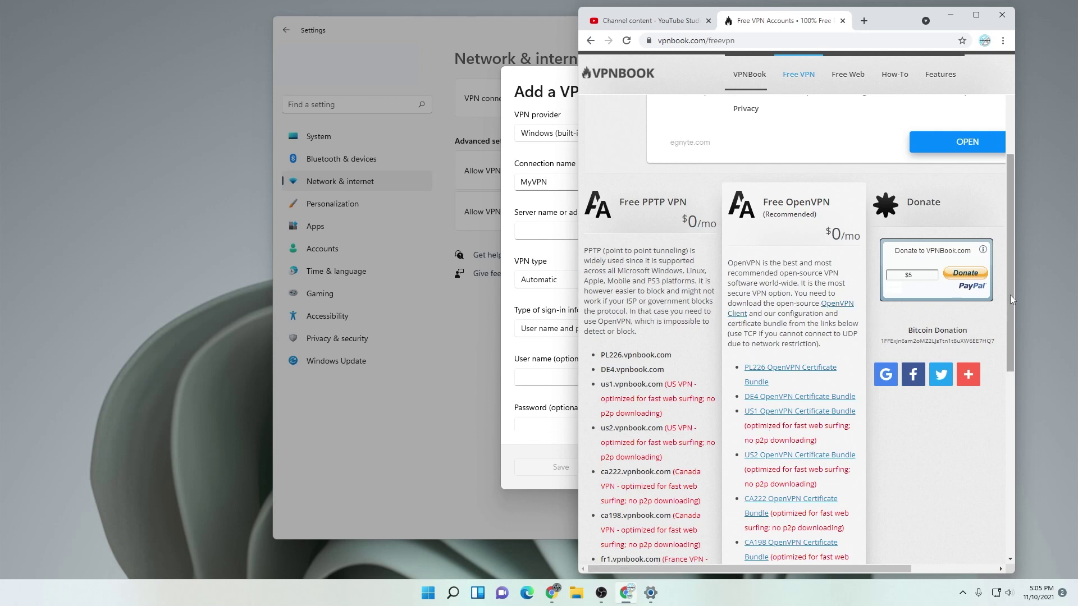
{"action": "left_click_drag", "start_coordinate": [1009, 295], "coordinate": [999, 372]}
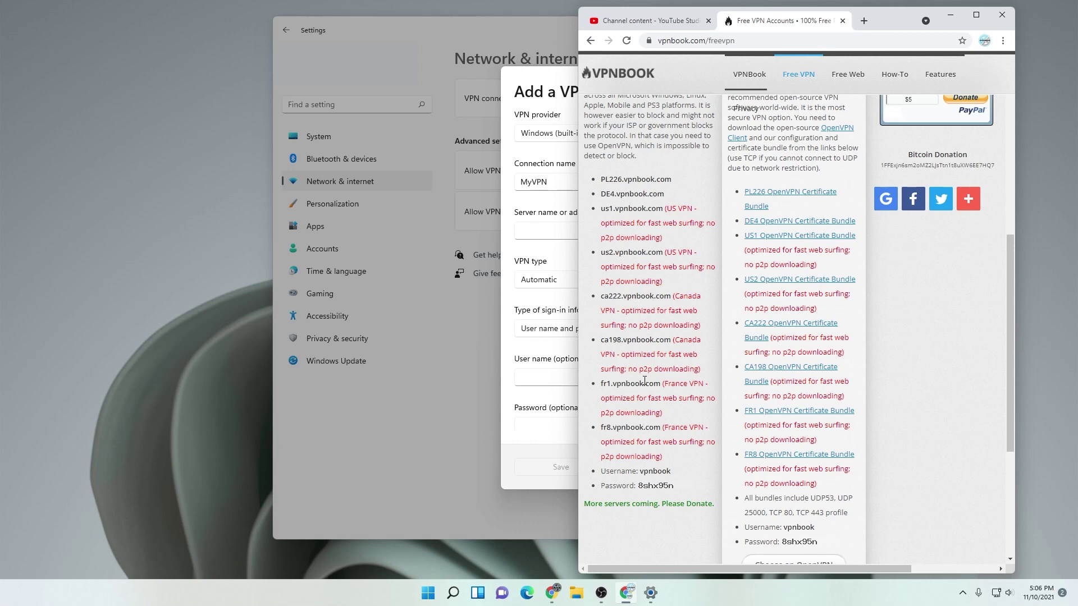
{"action": "left_click_drag", "start_coordinate": [661, 384], "coordinate": [599, 389]}
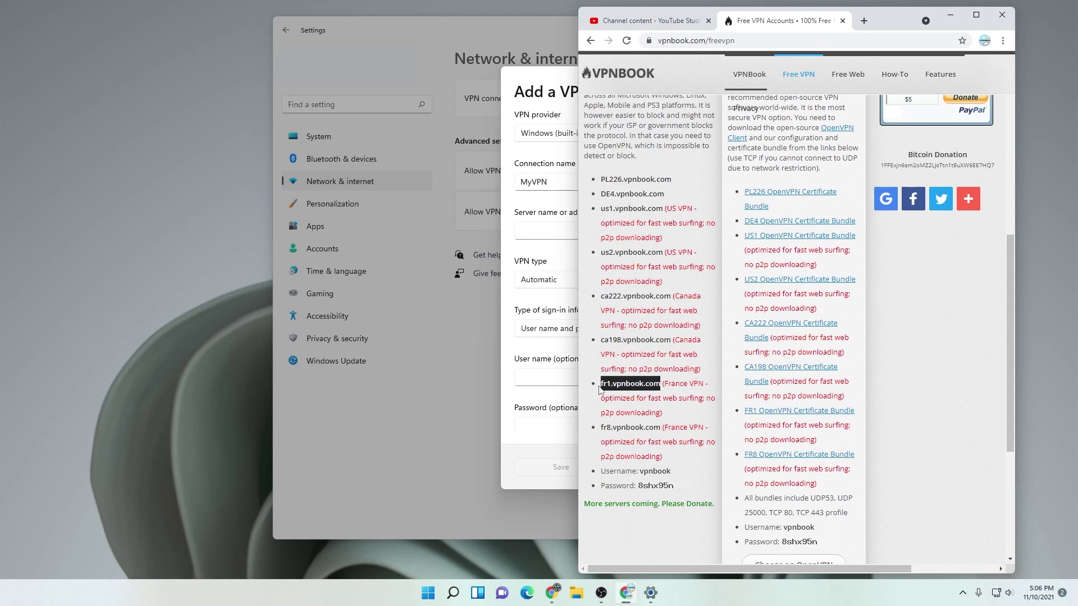
{"action": "right_click", "coordinate": [628, 384]}
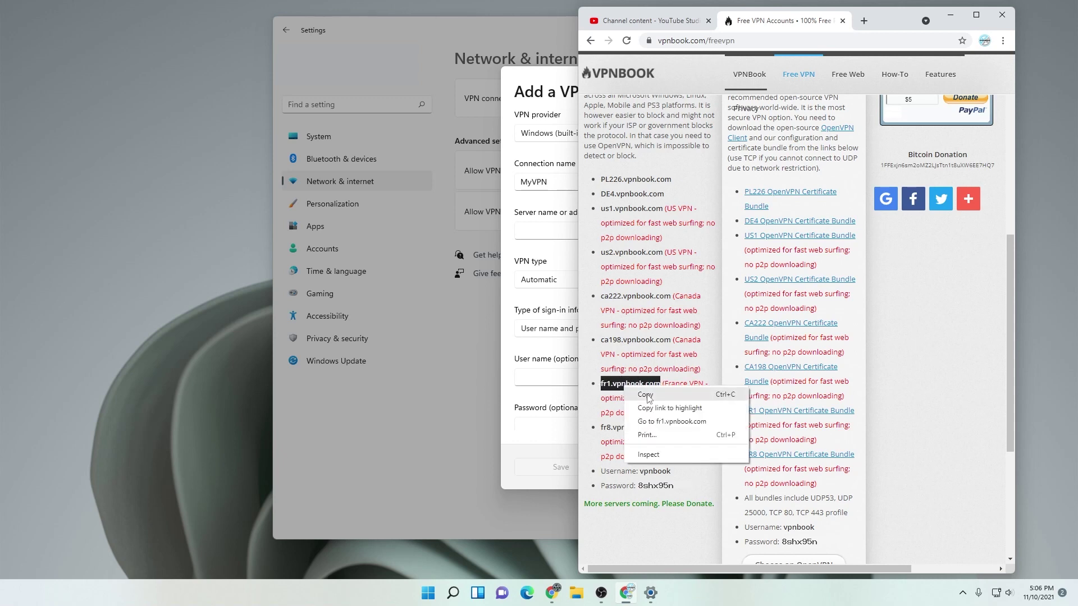
{"action": "left_click", "coordinate": [647, 399]}
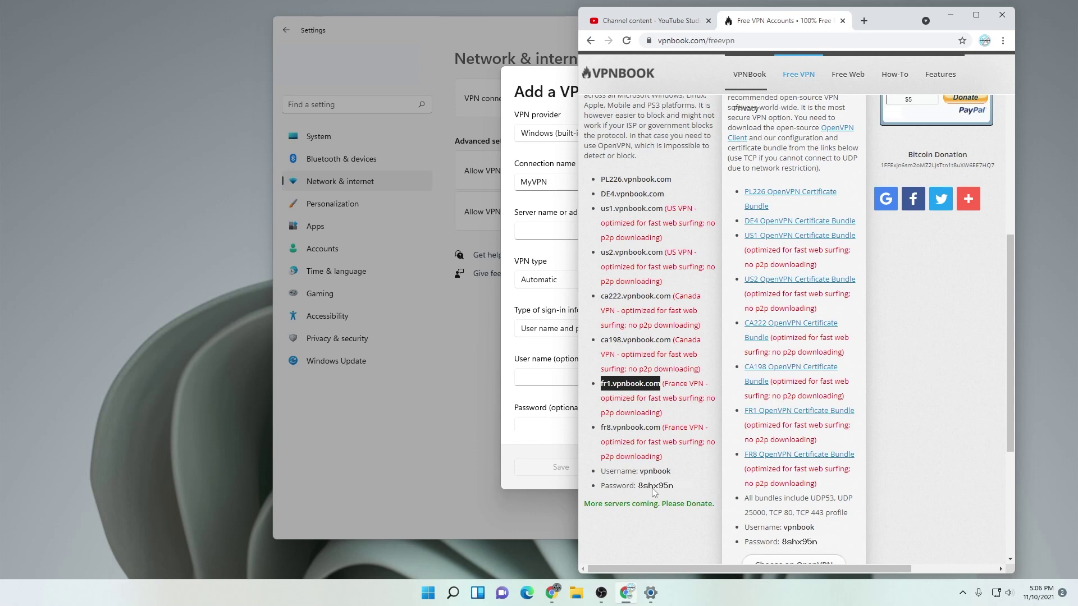
{"action": "left_click", "coordinate": [533, 230]}
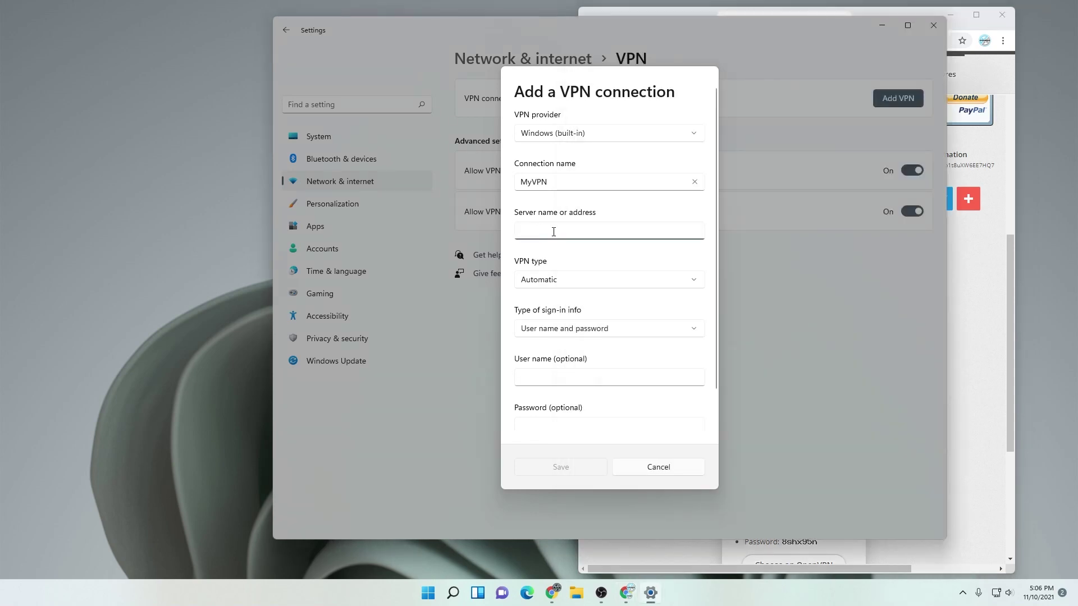
Paste fr1.vpnbook.com as the MyVPN server name.
{"action": "key", "text": "ctrl+v"}
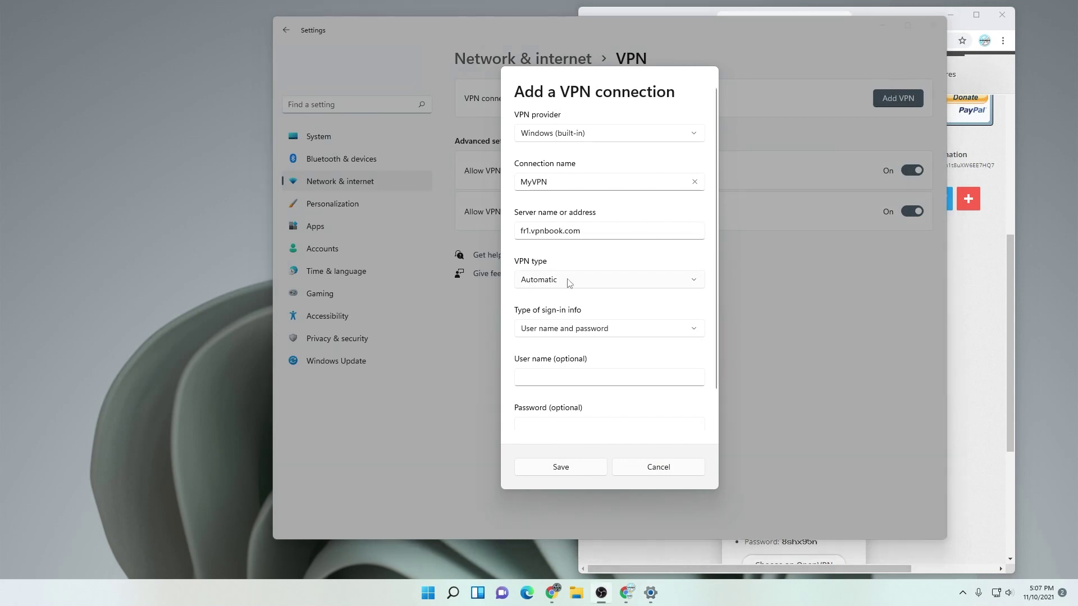
{"action": "left_click", "coordinate": [1011, 264]}
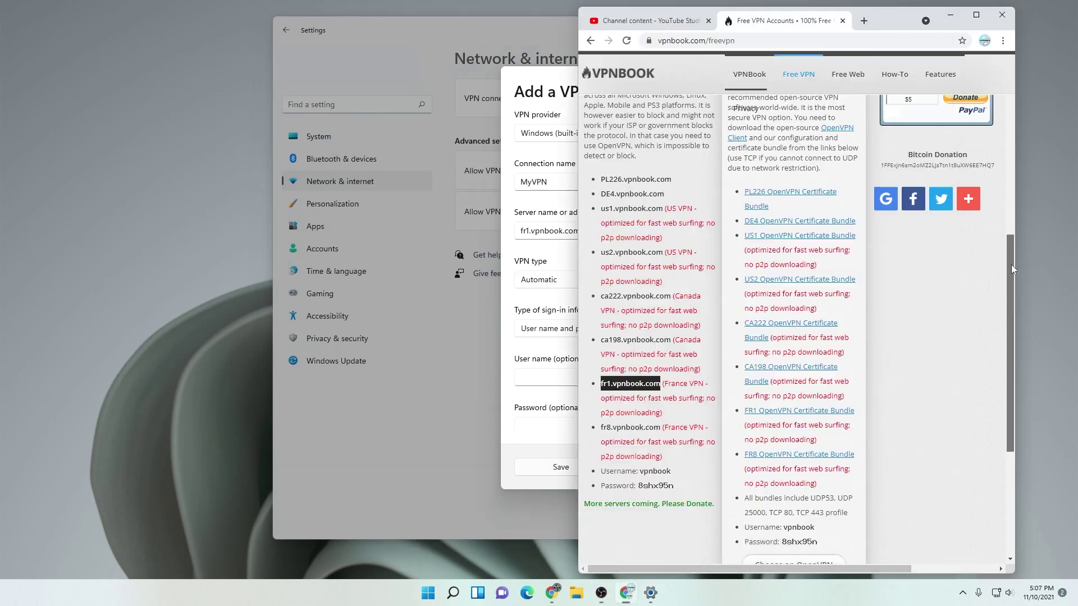
{"action": "left_click_drag", "start_coordinate": [1011, 265], "coordinate": [1010, 228]}
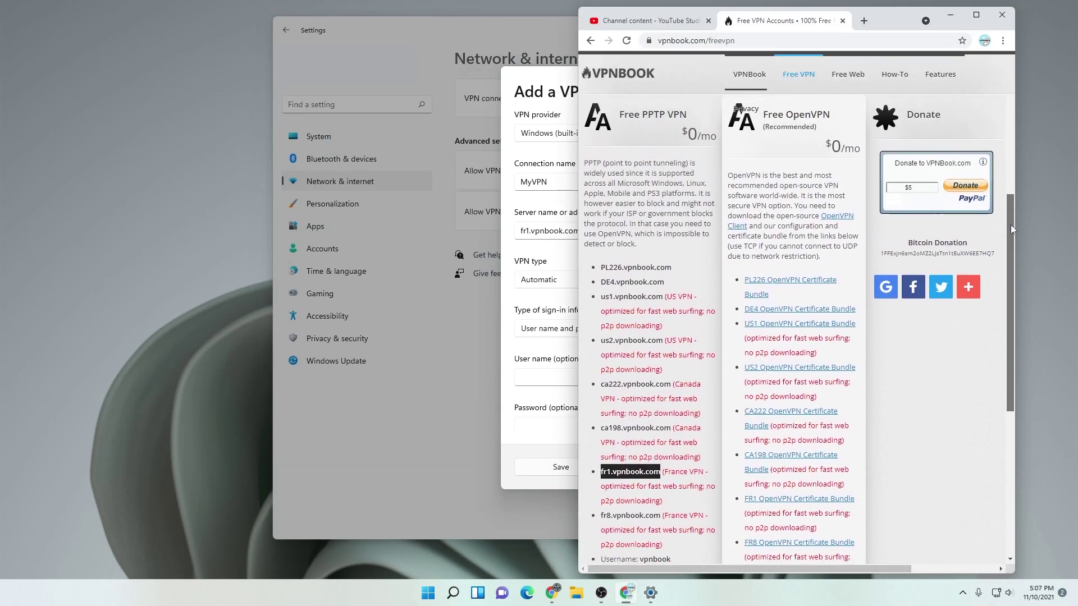
{"action": "left_click_drag", "start_coordinate": [599, 163], "coordinate": [690, 173]}
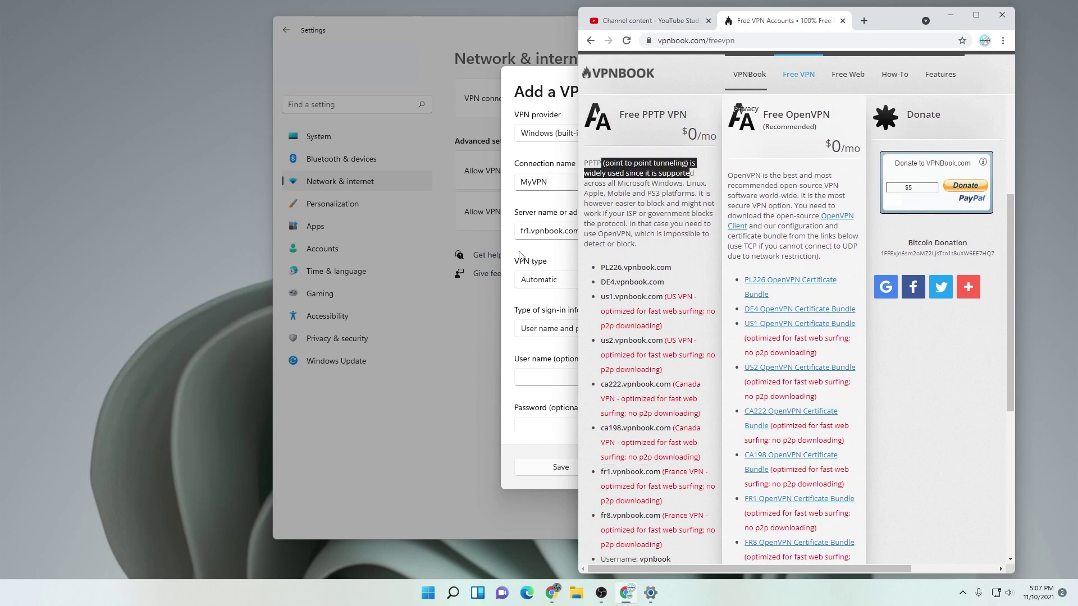
Set the VPN type to Point to Point Tunneling Protocol (PPTP).
{"action": "left_click", "coordinate": [534, 261]}
{"action": "left_click", "coordinate": [532, 281]}
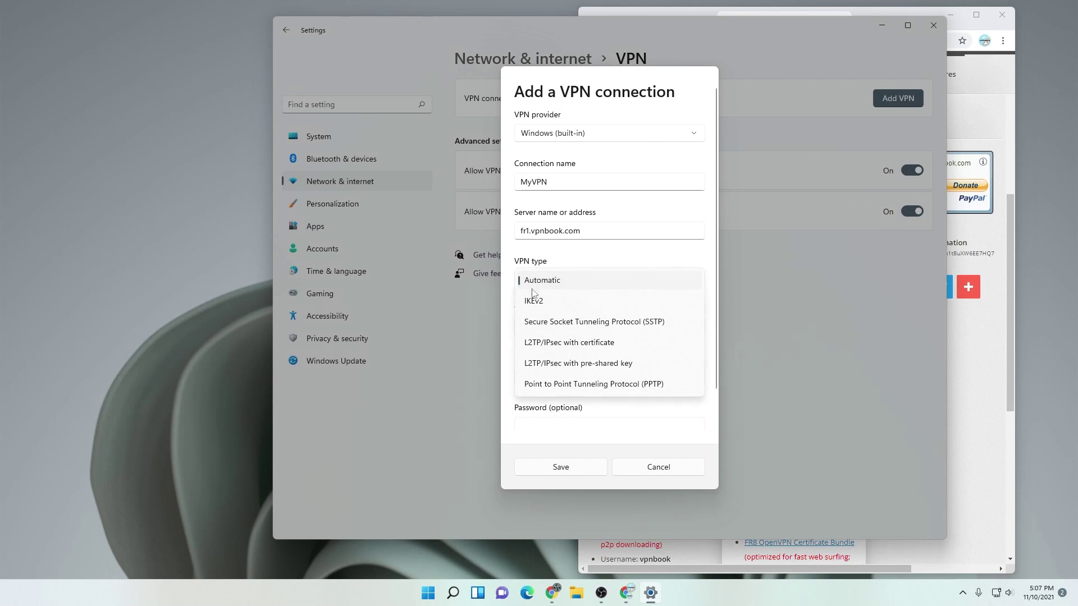
{"action": "left_click", "coordinate": [628, 387]}
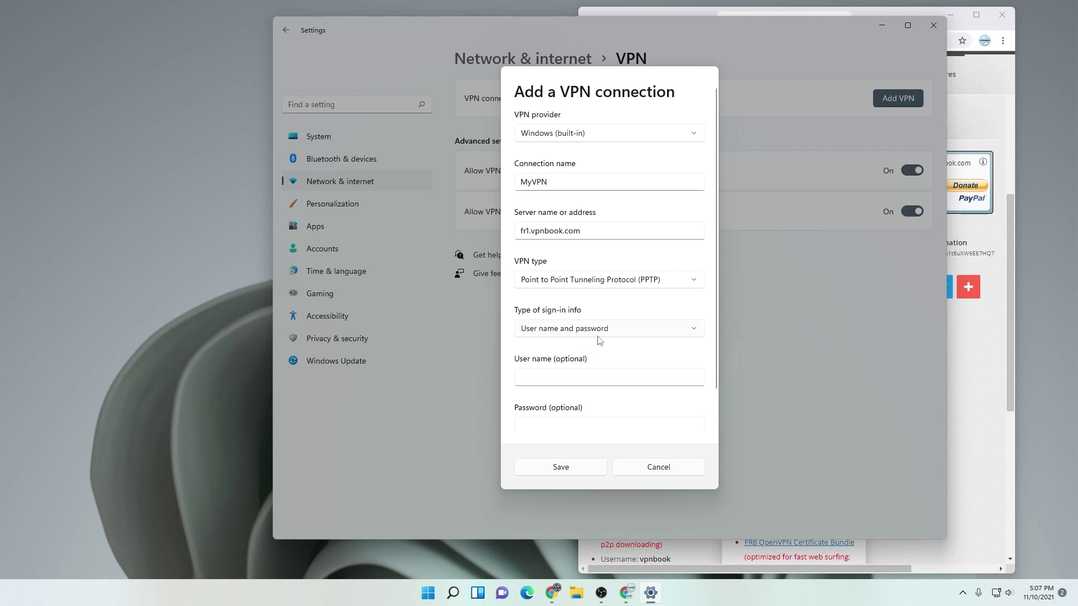
{"action": "left_click", "coordinate": [987, 265]}
Enter vpnbook as the MyVPN user name.
{"action": "scroll", "coordinate": [639, 507], "scroll_direction": "down", "scroll_amount": 2}
{"action": "scroll", "coordinate": [645, 449], "scroll_direction": "down", "scroll_amount": 2}
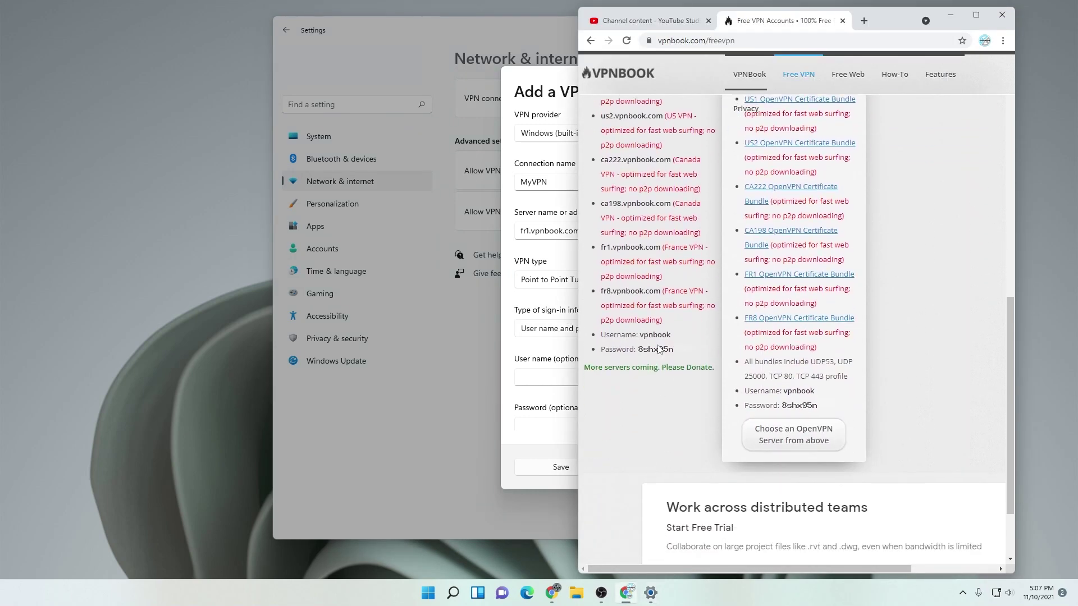
{"action": "left_click_drag", "start_coordinate": [898, 24], "coordinate": [376, 40]}
{"action": "left_click", "coordinate": [555, 375]}
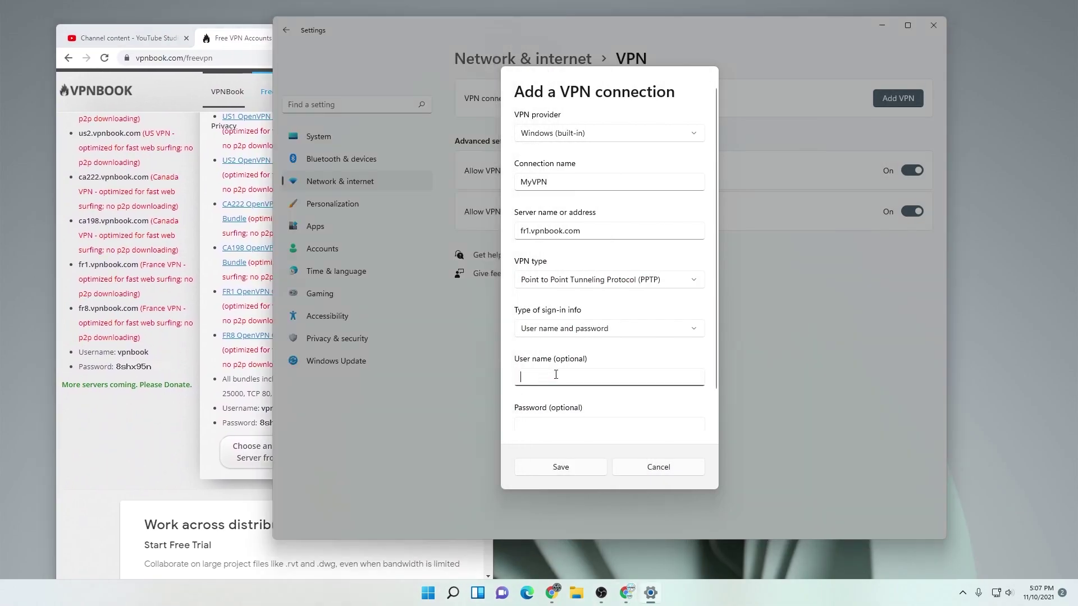
{"action": "key", "text": "Tab"}
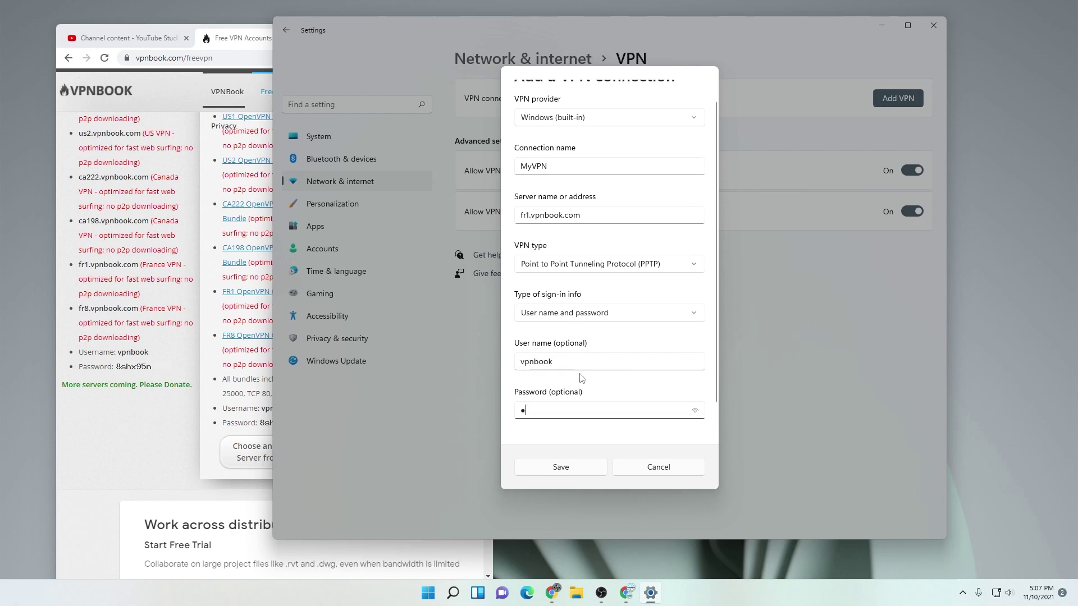
{"action": "left_click", "coordinate": [695, 412]}
{"action": "left_click", "coordinate": [695, 412]}
{"action": "left_click", "coordinate": [583, 471]}
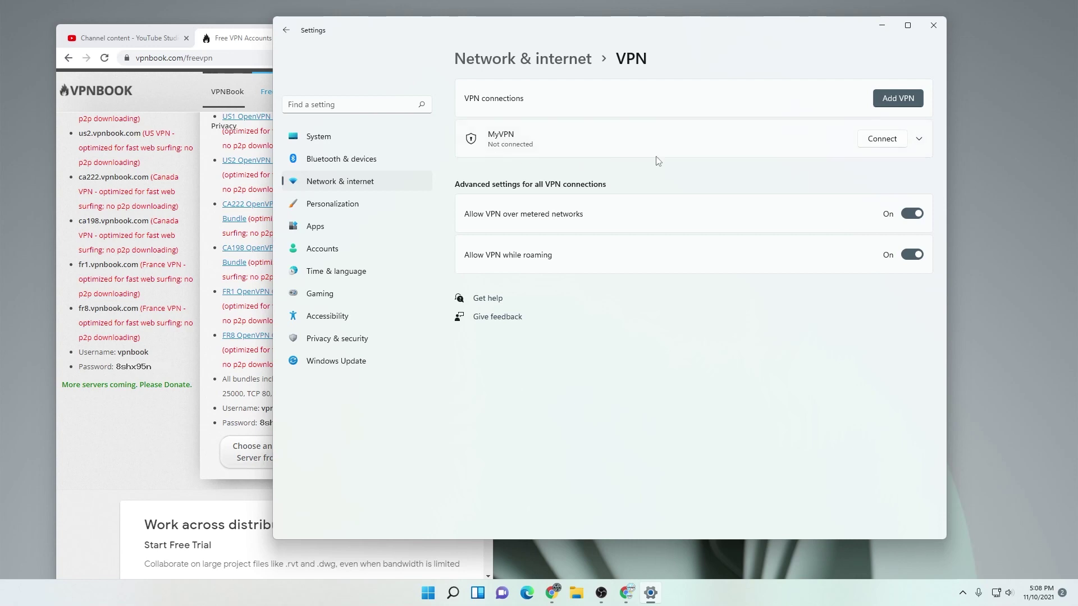
Connect MyVPN from the VPN connections list.
{"action": "left_click", "coordinate": [882, 139]}
{"action": "left_click", "coordinate": [230, 41]}
{"action": "left_click", "coordinate": [343, 39]}
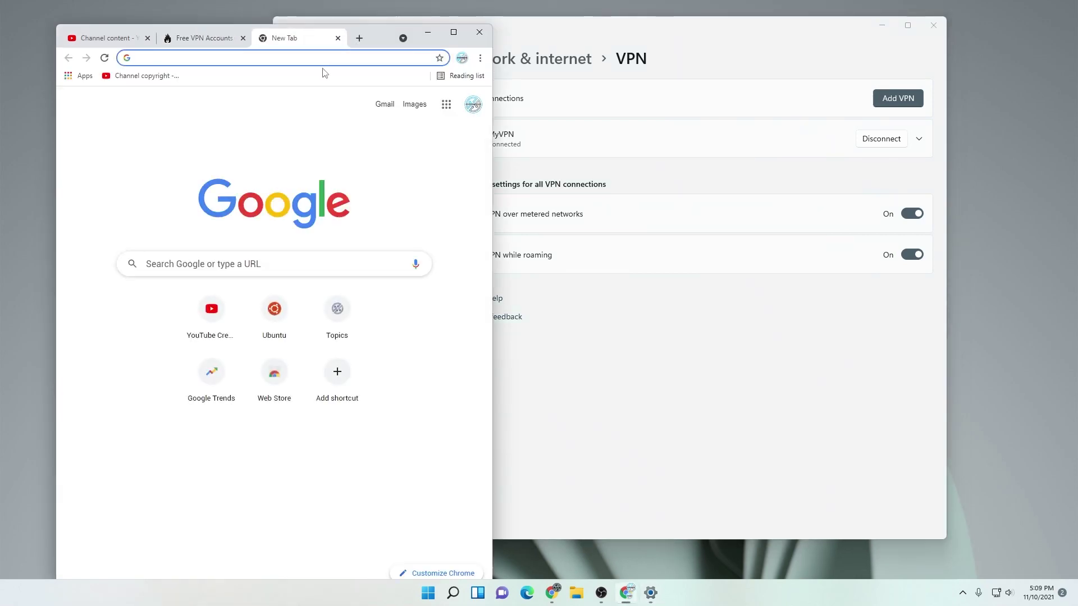
{"action": "type", "text": "https://whatsmyip.com/"}
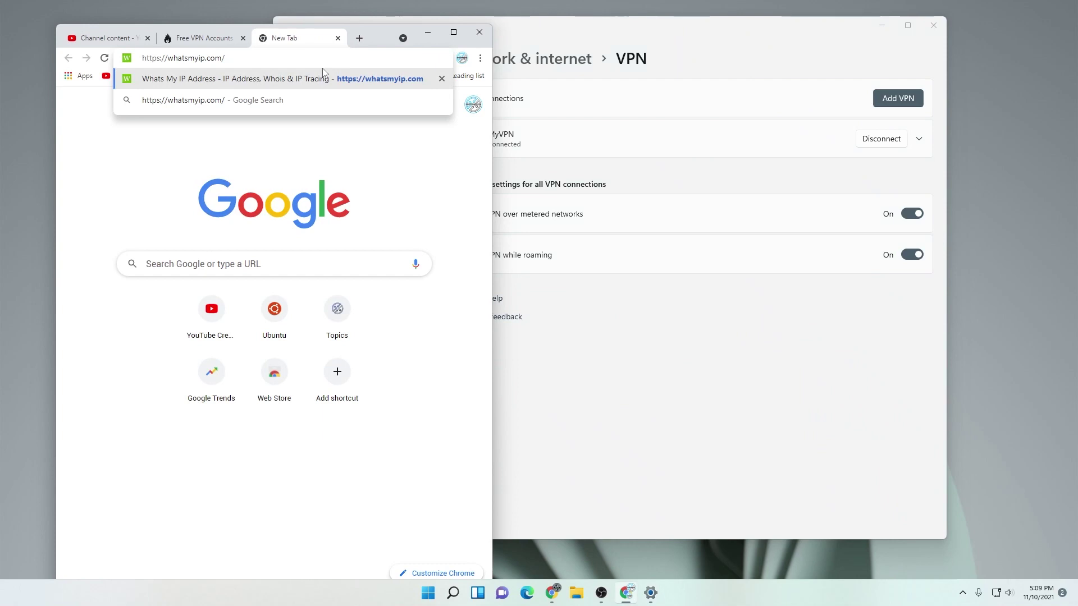
{"action": "key", "text": "Return"}
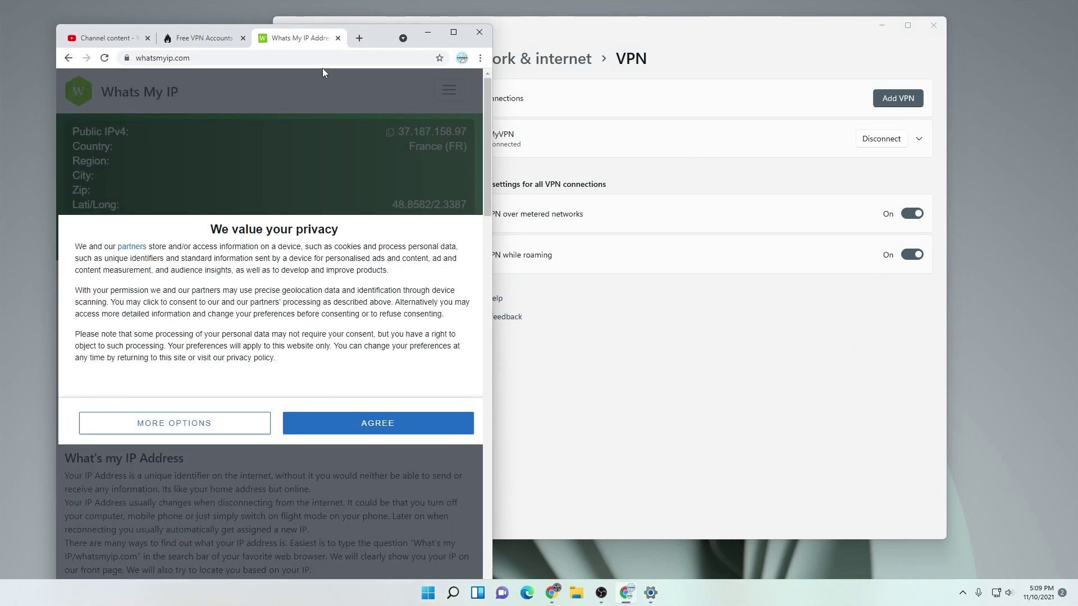
{"action": "left_click", "coordinate": [328, 418]}
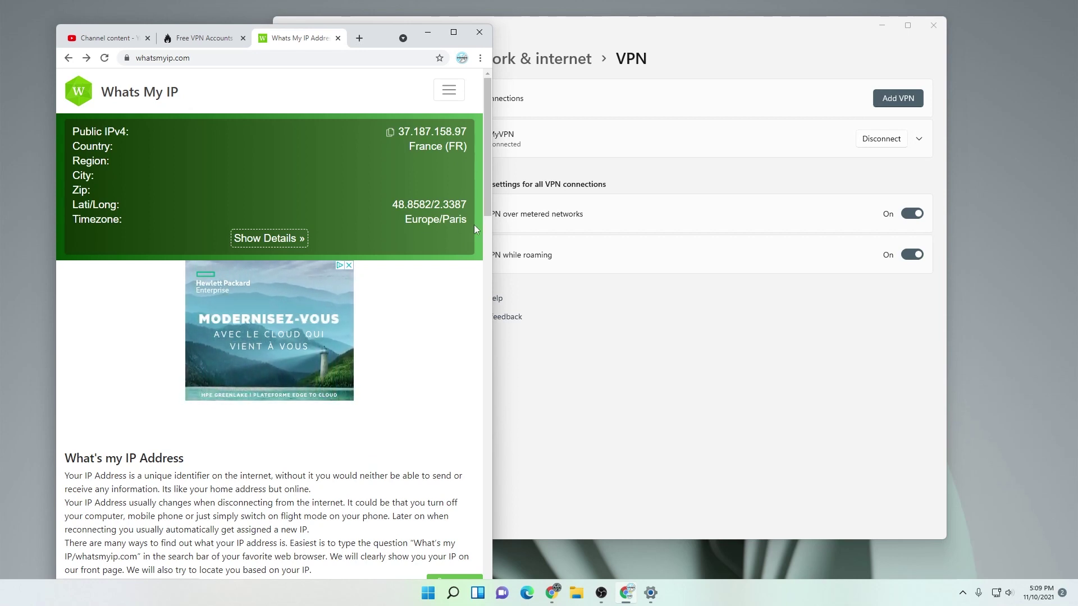
{"action": "left_click", "coordinate": [652, 362]}
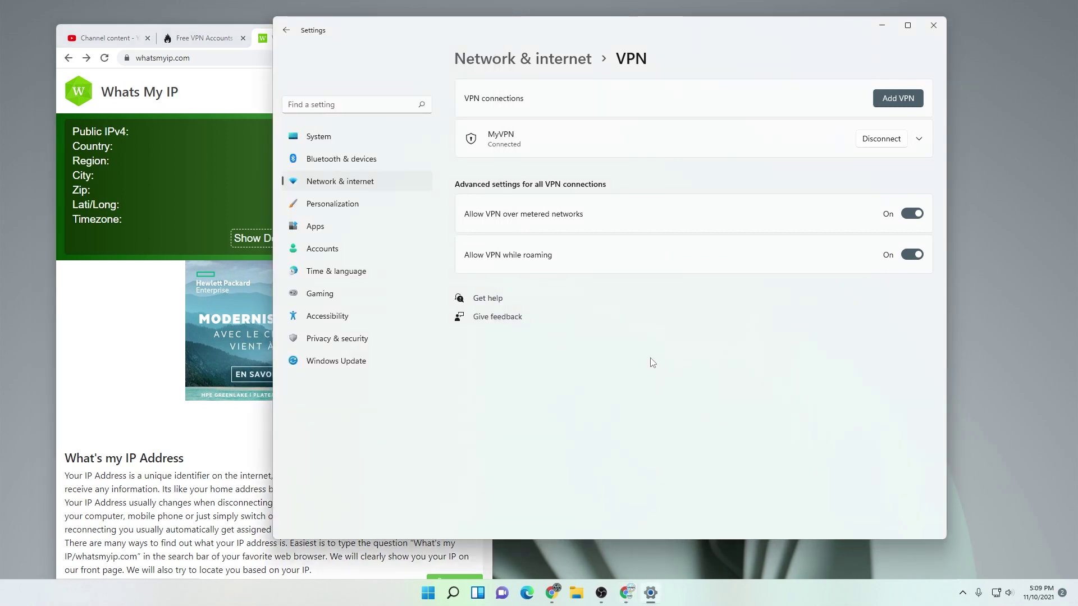